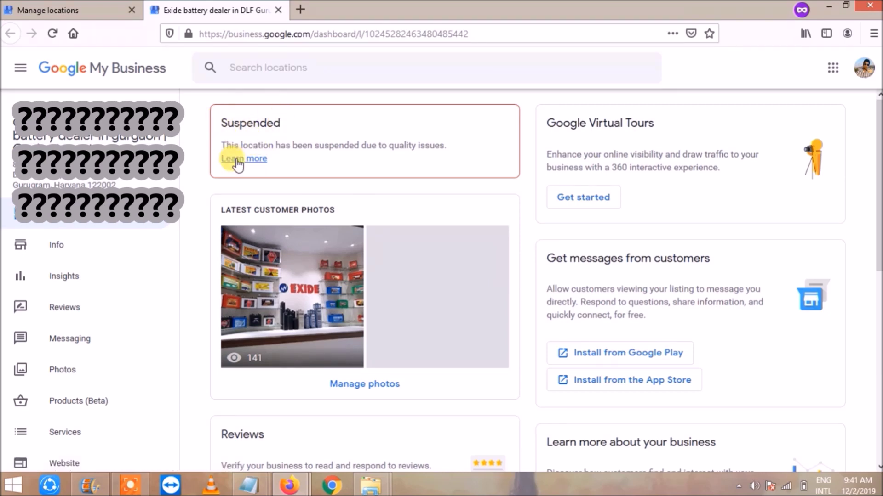
Open the help article on the listing's suspension and follow its appeal link to the reinstatement request.
click(247, 161)
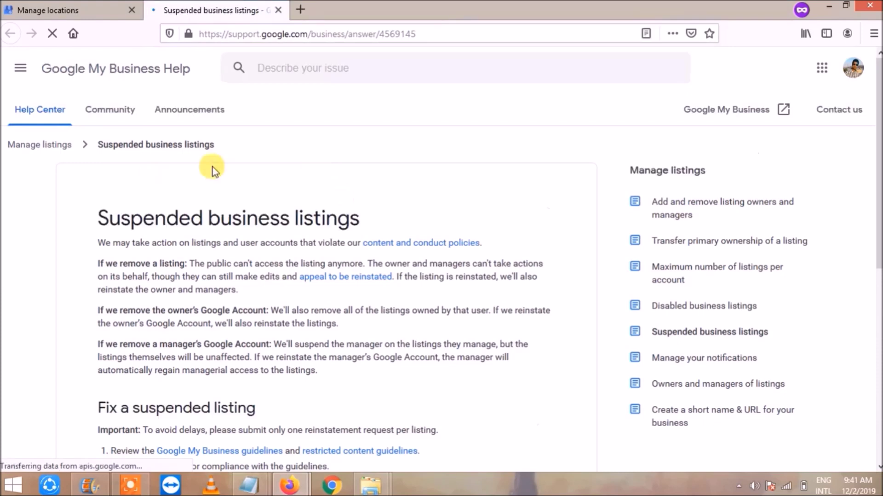
click(342, 284)
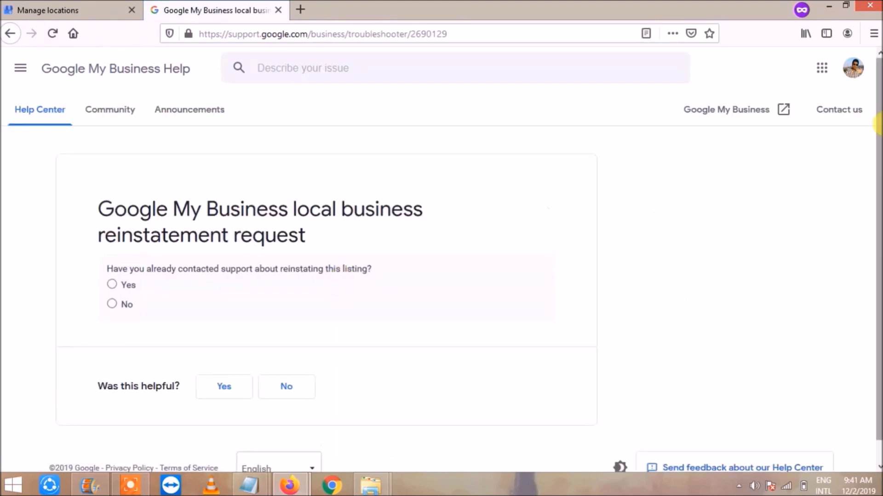
Answer No to having already contacted support, and Yes to being the official representative and complying with the quality guidelines.
scroll(878, 123, down, 1)
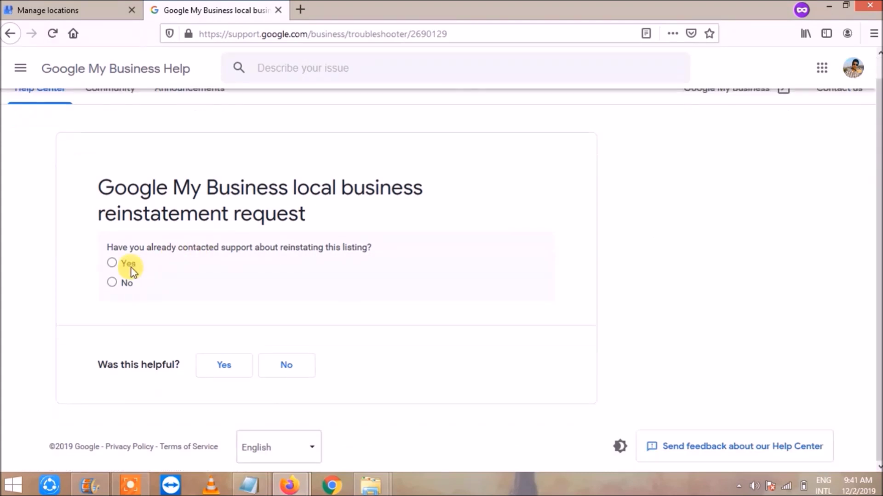
click(112, 283)
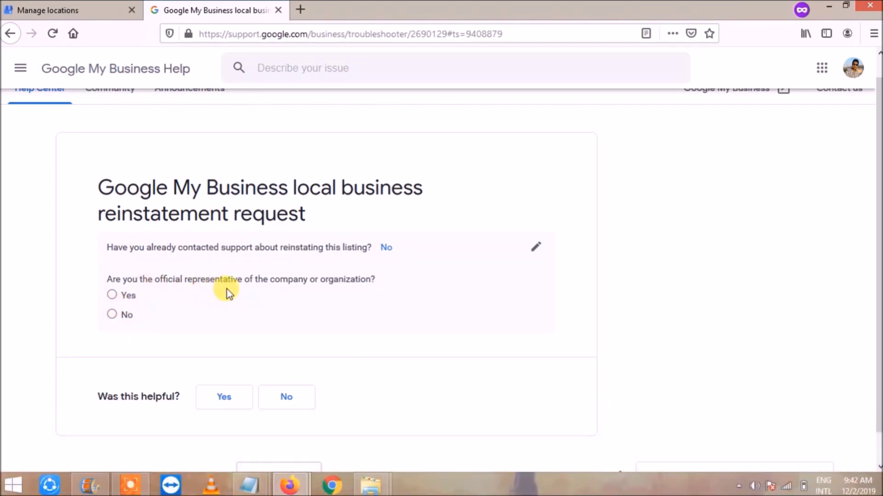
click(113, 295)
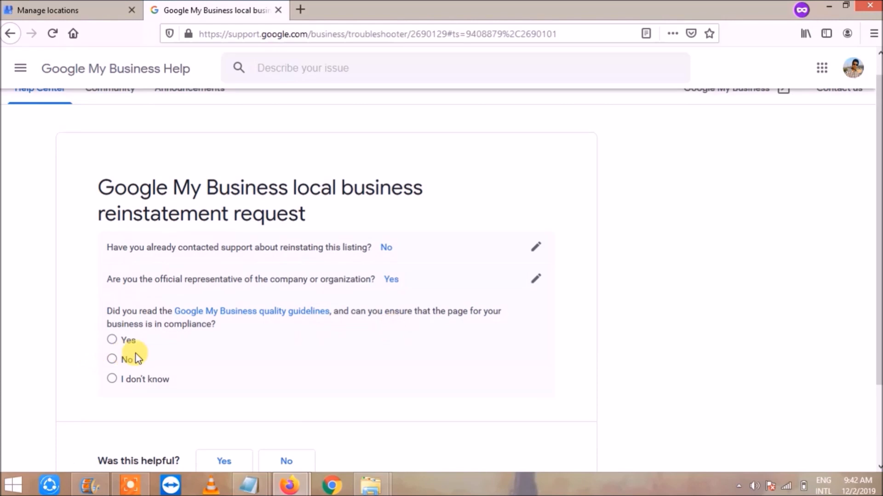
click(113, 340)
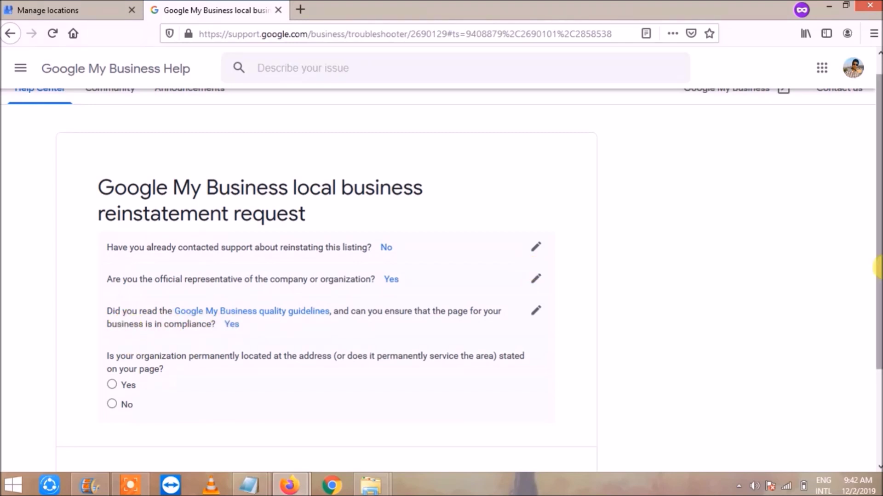
Answer Yes to the organization being permanently located at the stated address and to having entered an accurate street address or service area.
drag(875, 268, 876, 330)
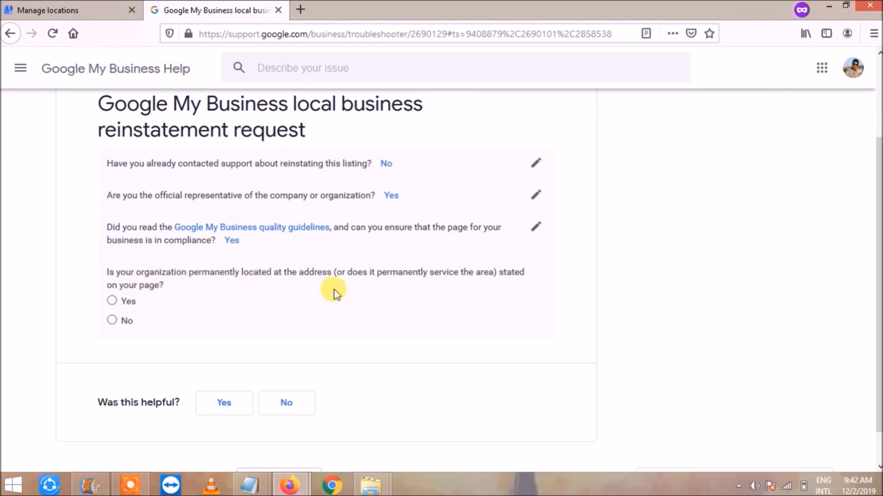
click(125, 301)
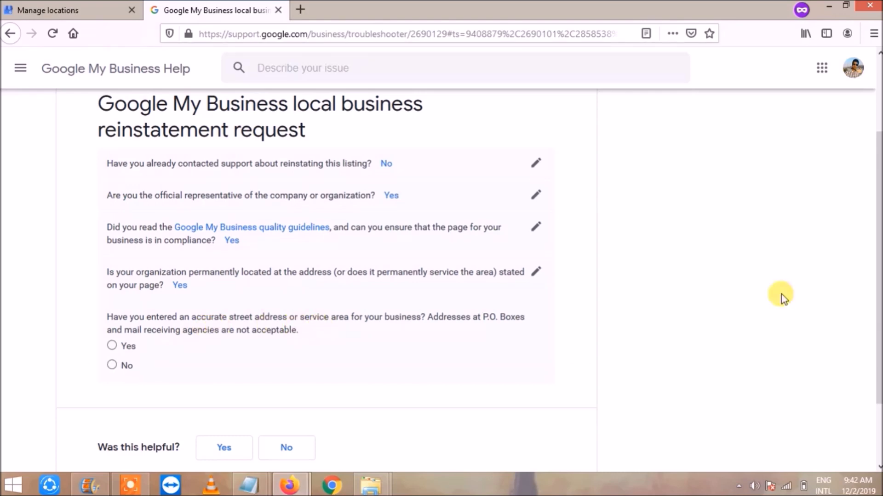
scroll(297, 348, down, 2)
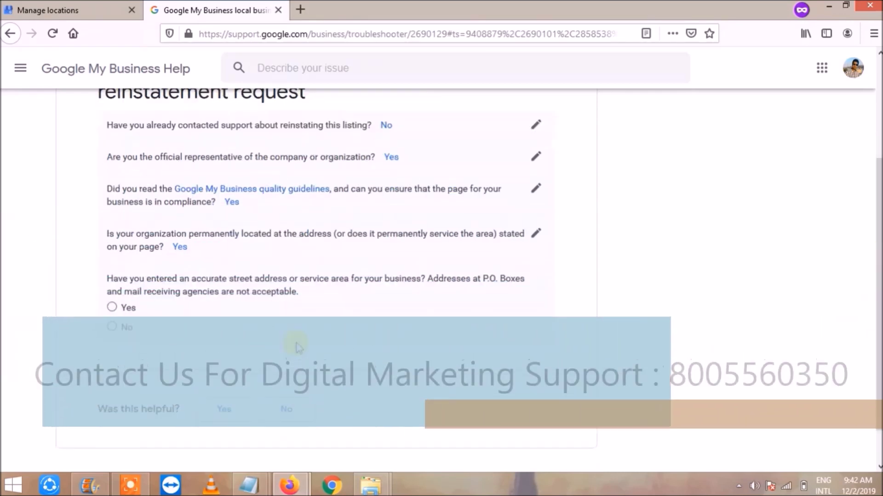
click(123, 307)
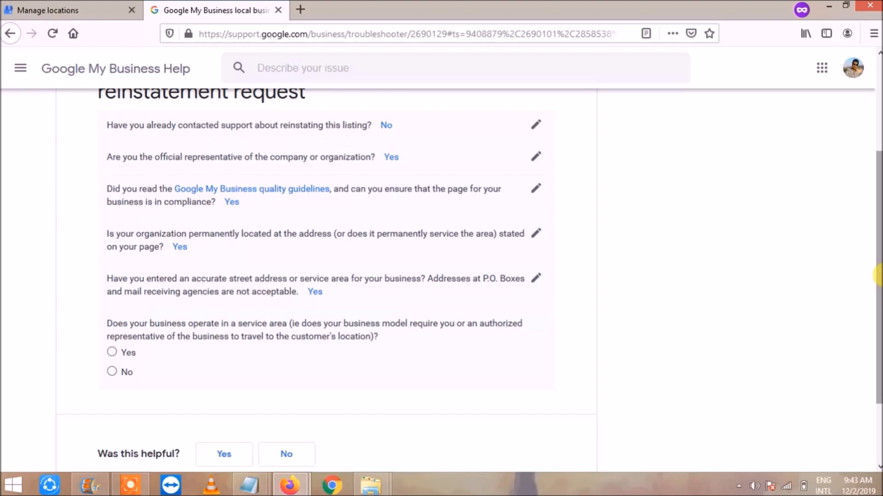
Answer Yes to operating in a service area and conducting face-to-face business, and No to having multiple pages for the same location.
scroll(876, 271, down, 1)
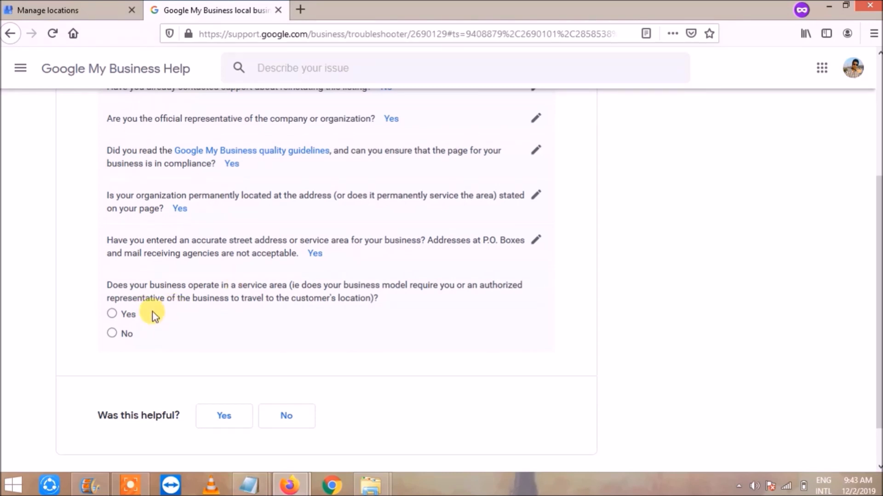
click(118, 315)
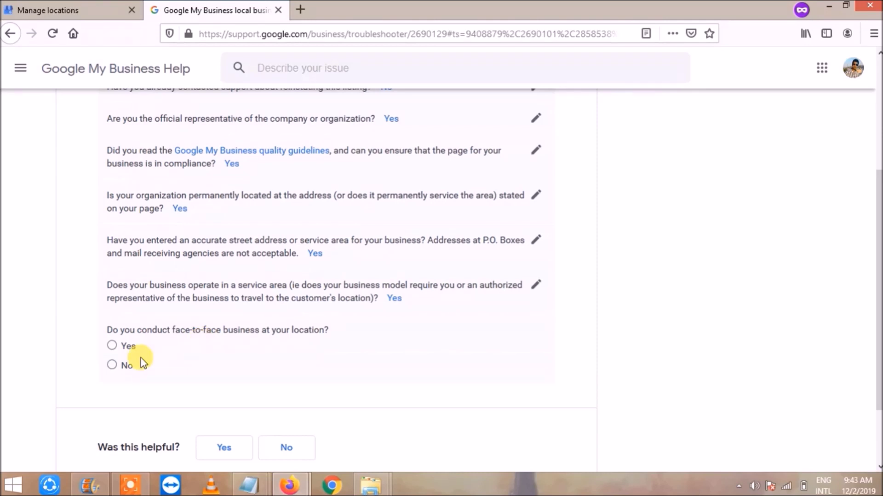
click(113, 346)
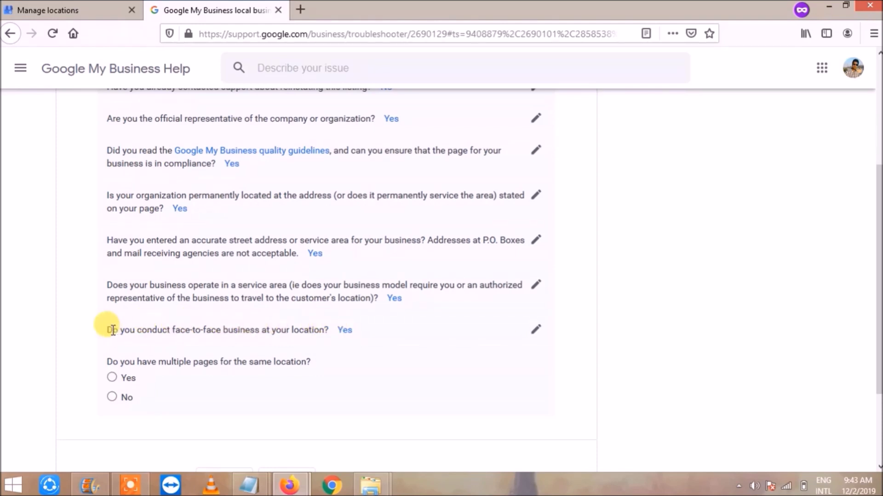
drag(112, 330, 276, 342)
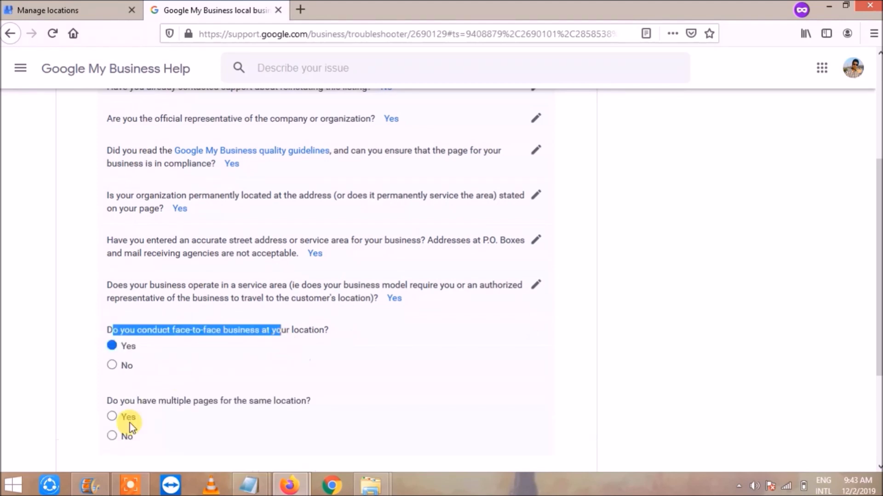
click(89, 407)
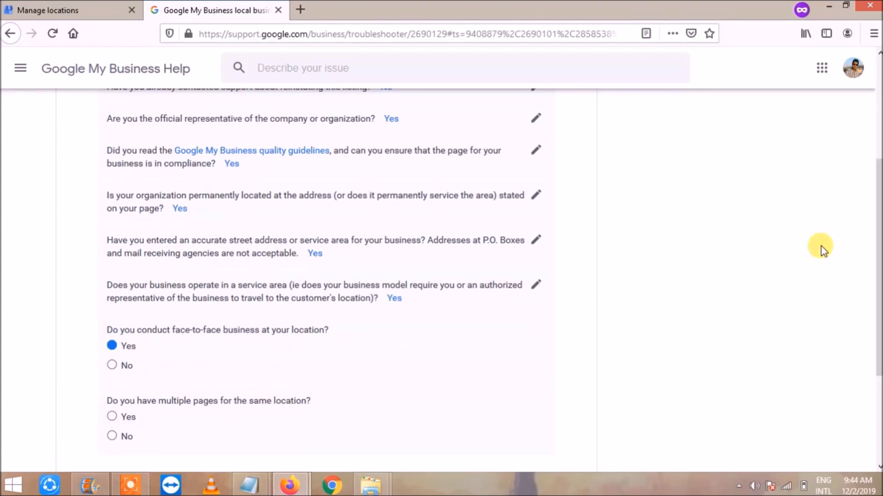
drag(878, 207, 440, 329)
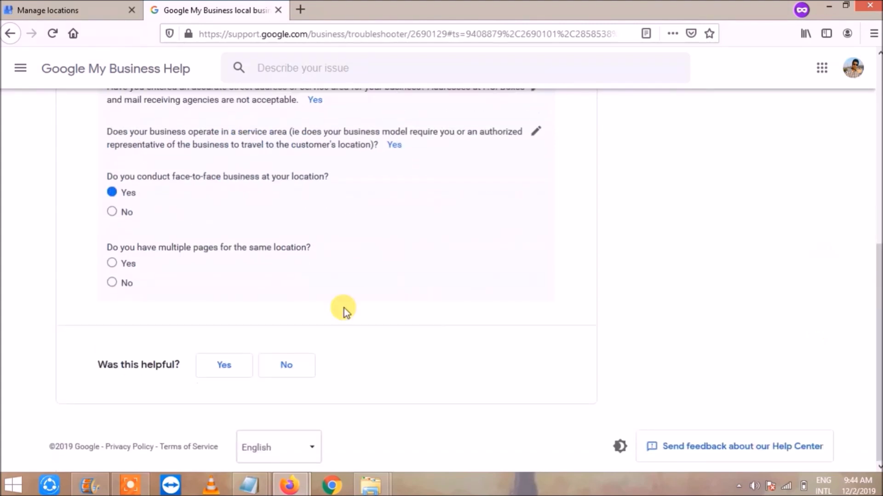
click(121, 287)
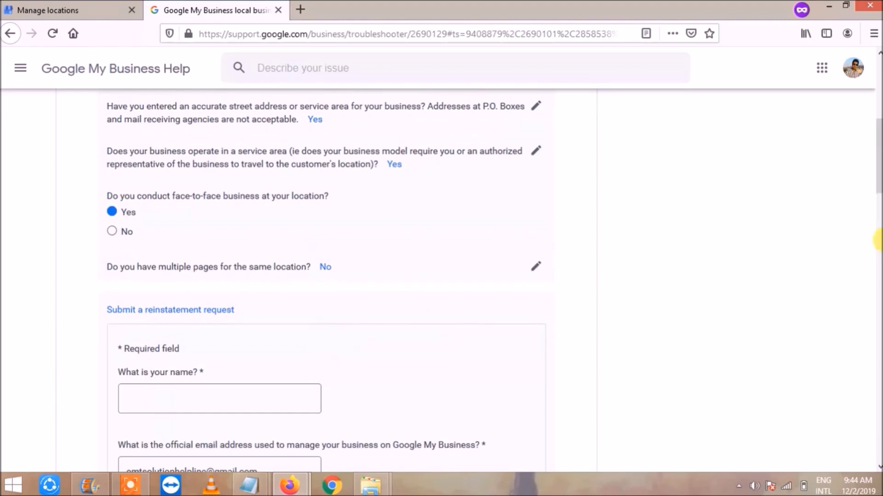
Fill in the requester's full name in the reinstatement request form using the saved suggestion.
scroll(877, 146, down, 1)
scroll(877, 150, up, 5)
scroll(877, 157, down, 4)
scroll(878, 156, down, 4)
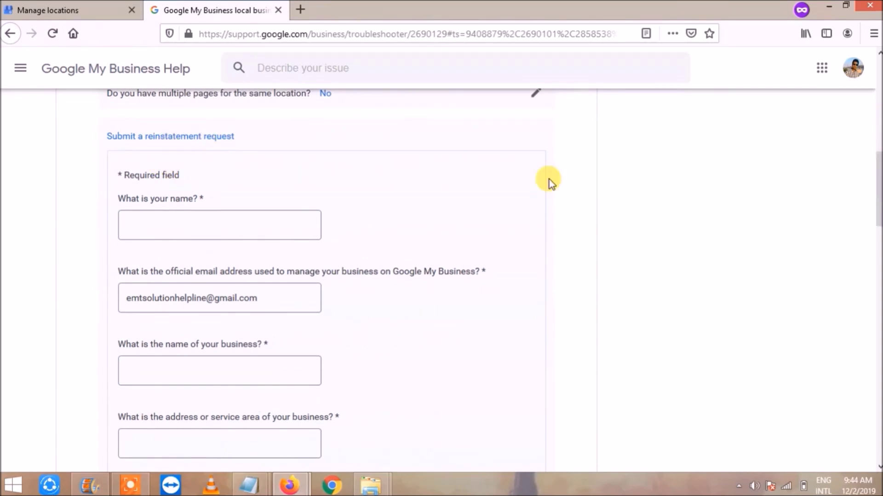
scroll(876, 190, down, 2)
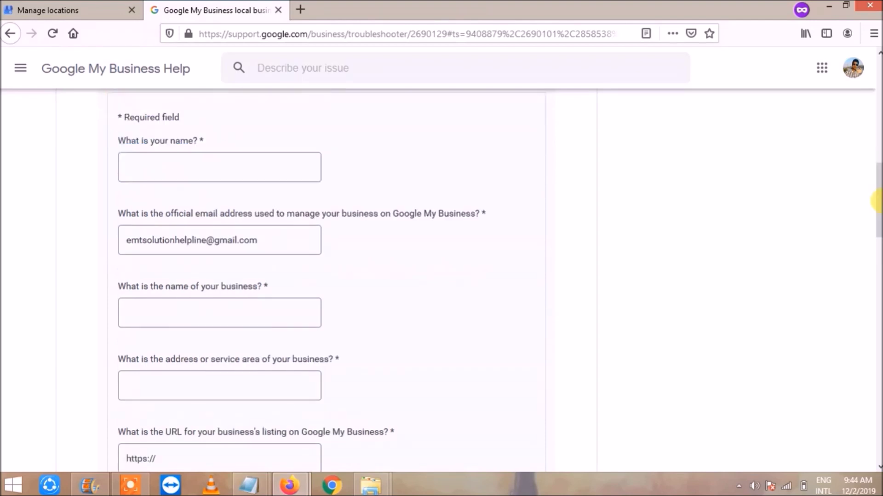
click(207, 166)
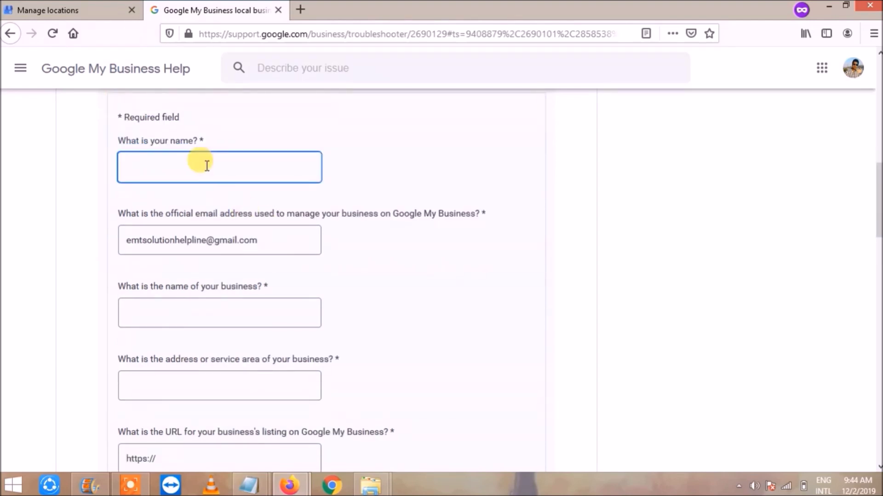
text(ma)
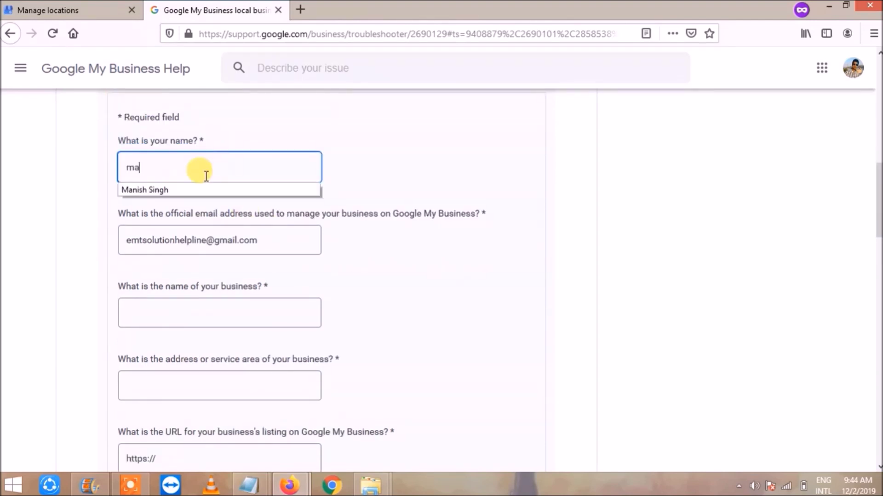
click(213, 189)
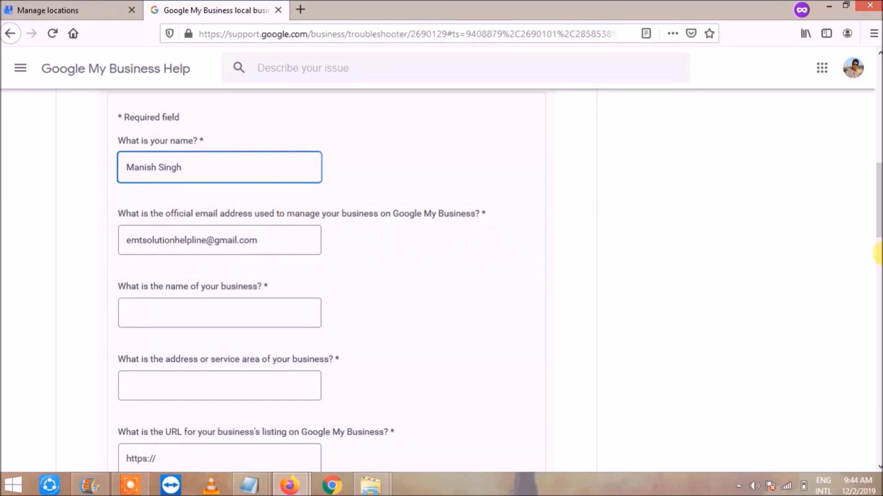
Review the required business name and business address or service area fields, placing the cursor in each one.
scroll(877, 253, down, 4)
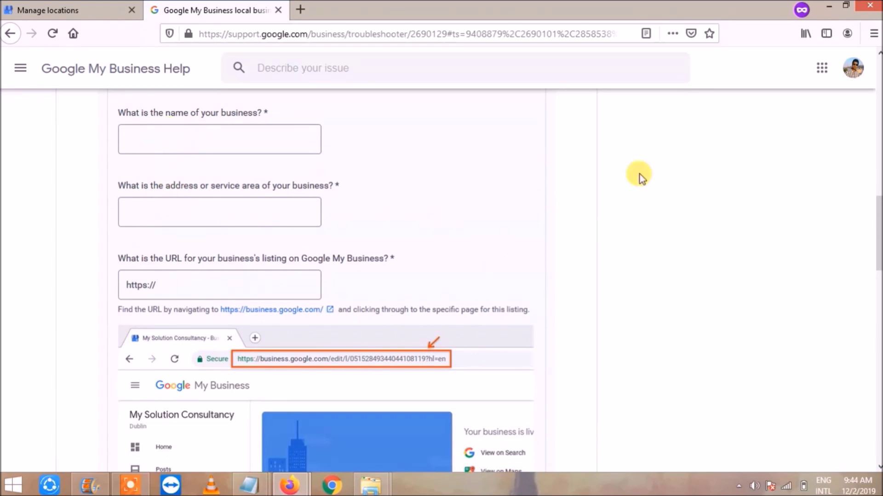
scroll(871, 203, up, 2)
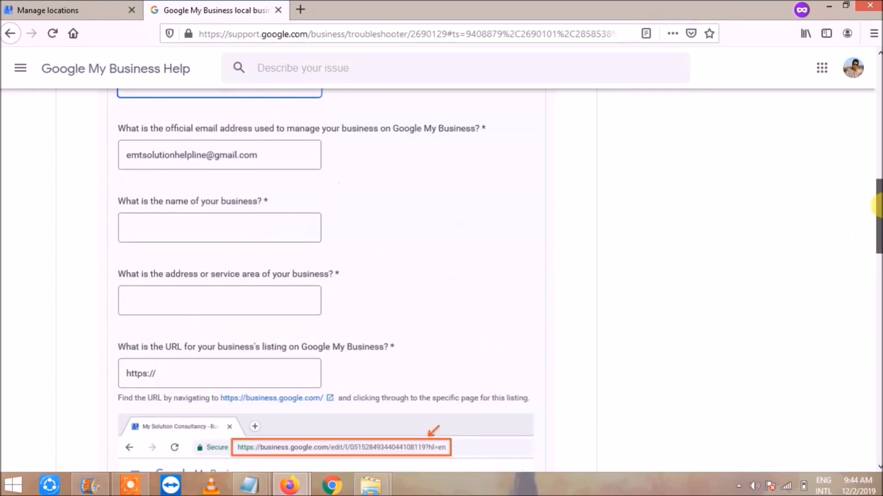
click(222, 228)
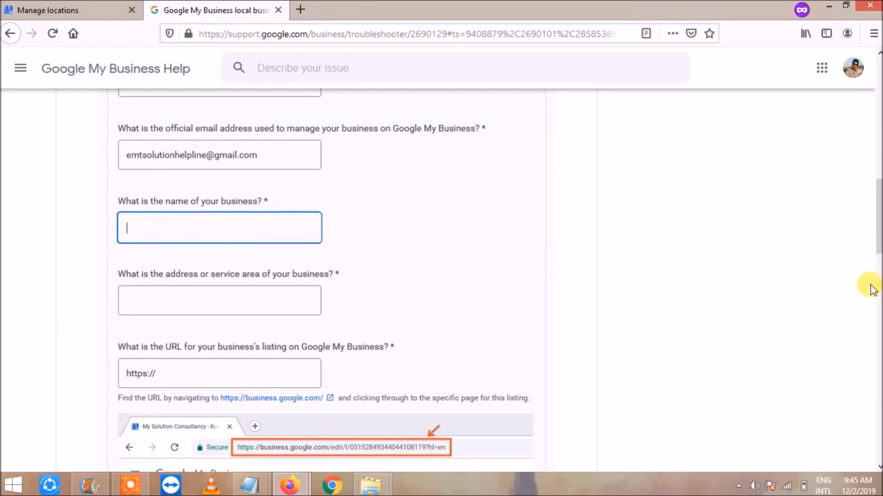
scroll(876, 239, down, 3)
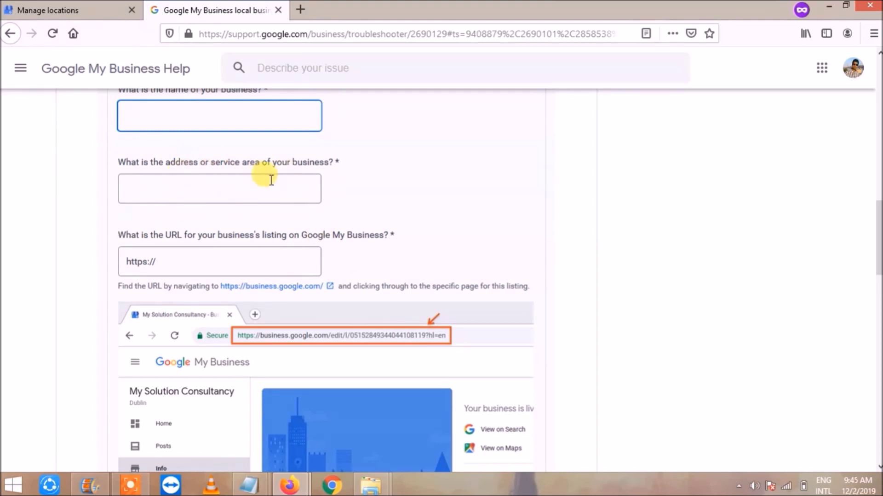
click(240, 192)
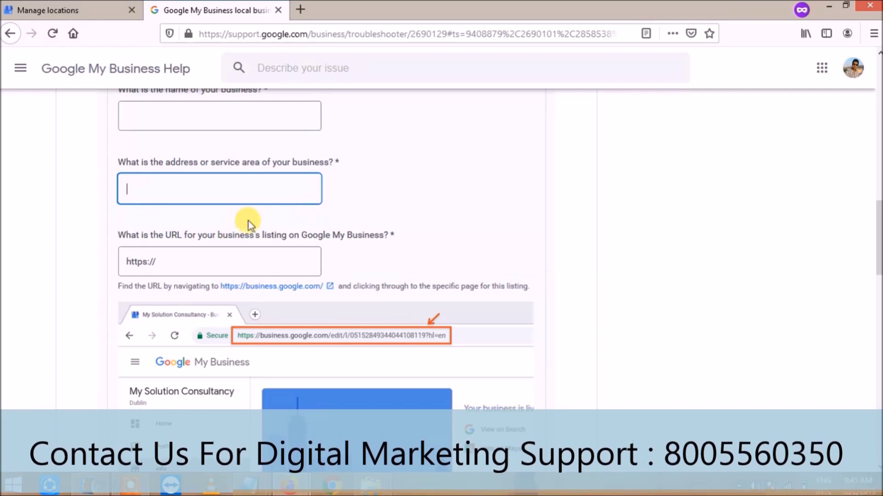
Examine the listing URL field's instructions and the example screenshots showing where to find the listing's URL in the Info and Home pages.
scroll(875, 272, down, 5)
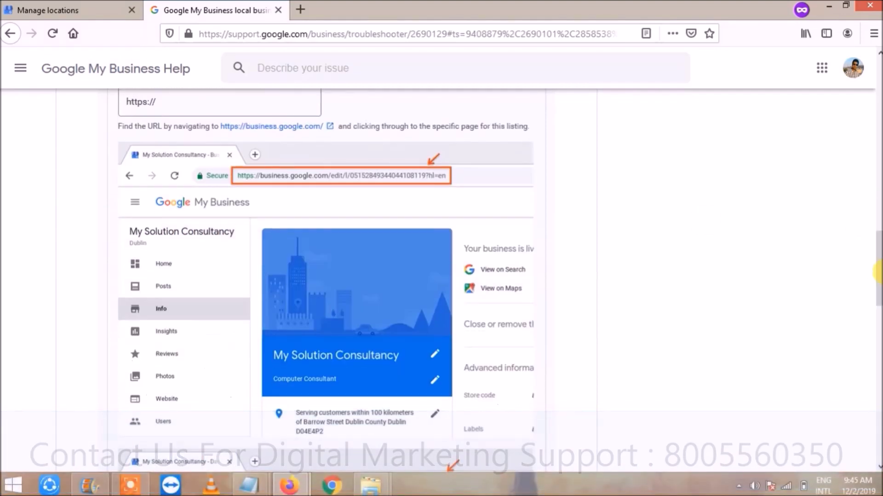
scroll(874, 257, up, 3)
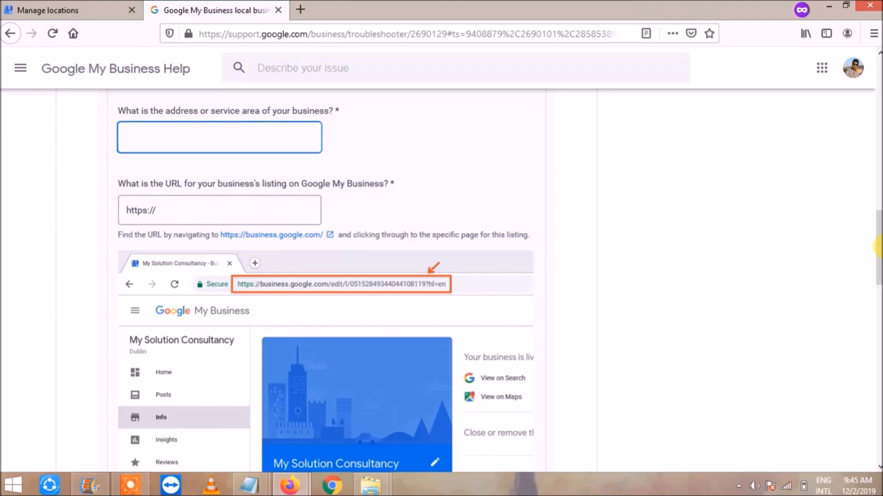
drag(878, 247, 878, 256)
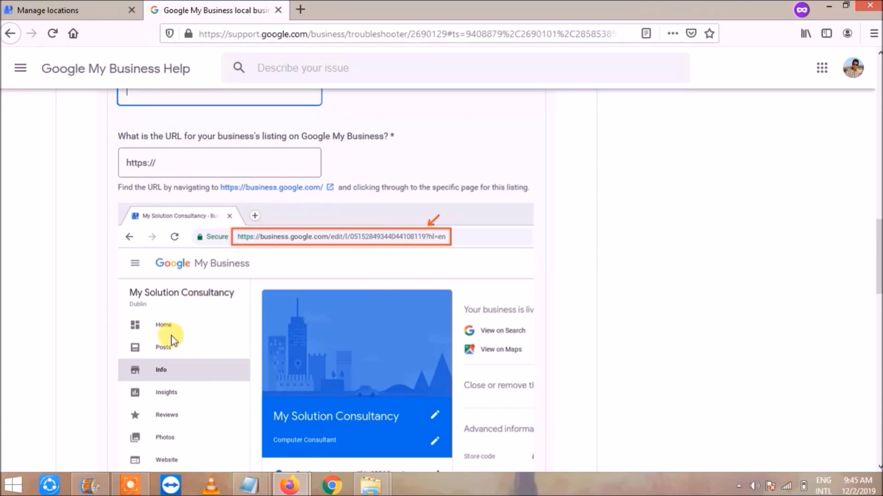
drag(878, 269, 878, 288)
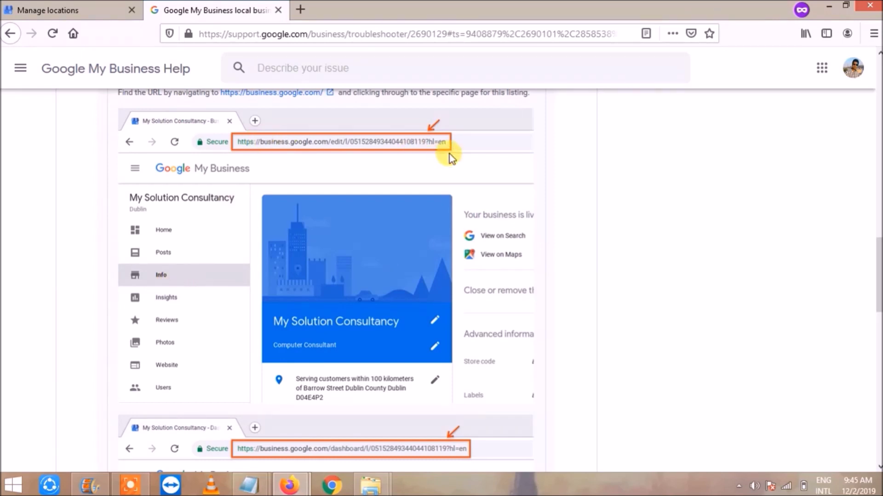
drag(878, 285, 878, 334)
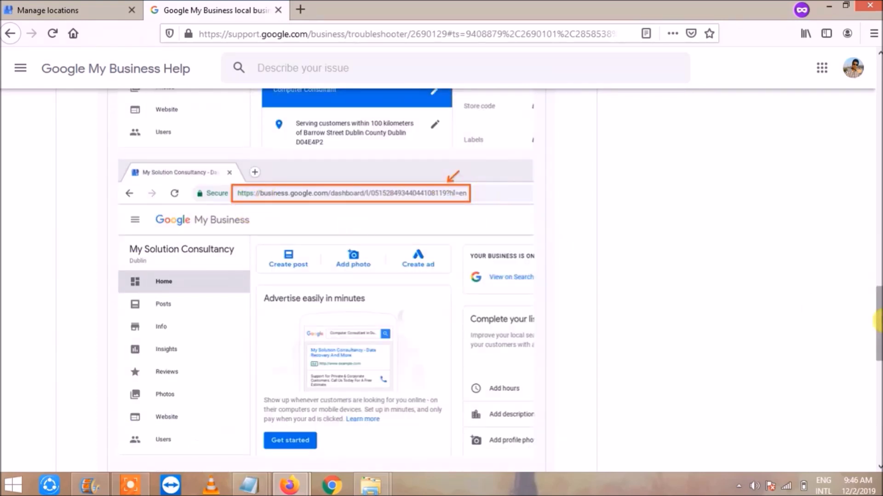
mouse_move(878, 321)
mouse_down()
mouse_move(877, 243)
mouse_move(878, 326)
mouse_up()
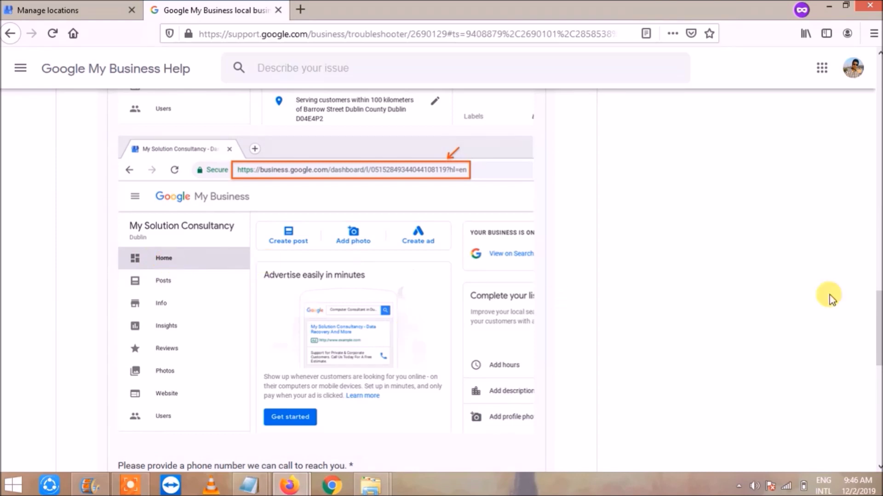
Choose India (+91) as the country code for the contact phone and place the cursor in the phone number field.
scroll(878, 322, down, 10)
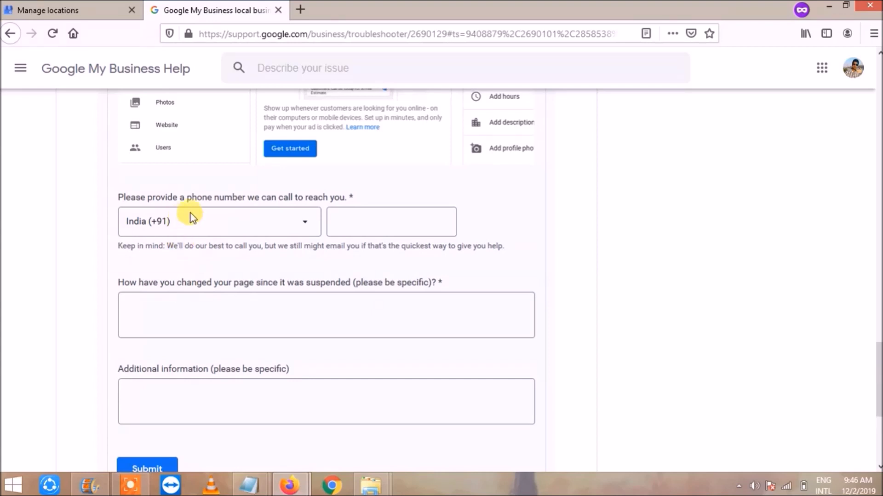
click(343, 223)
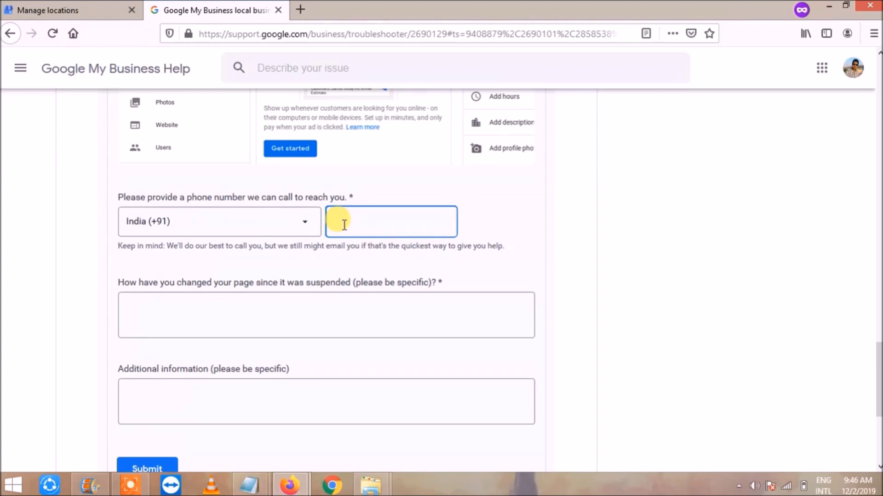
click(644, 245)
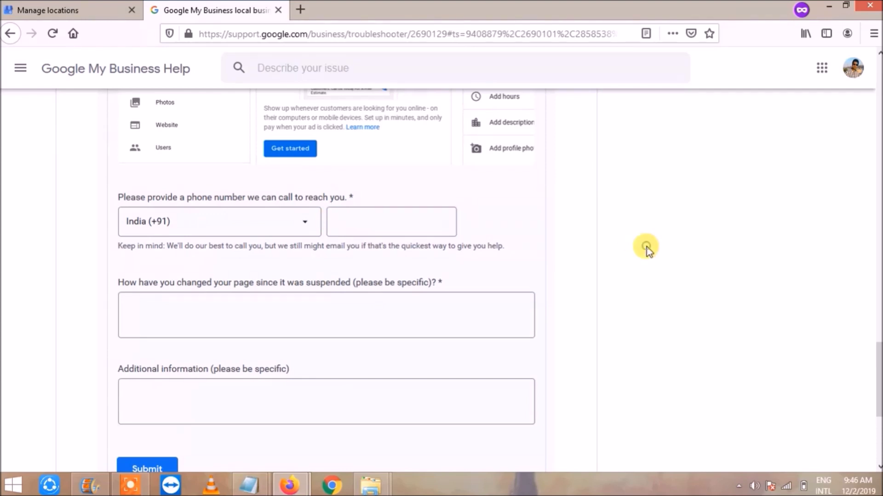
click(235, 225)
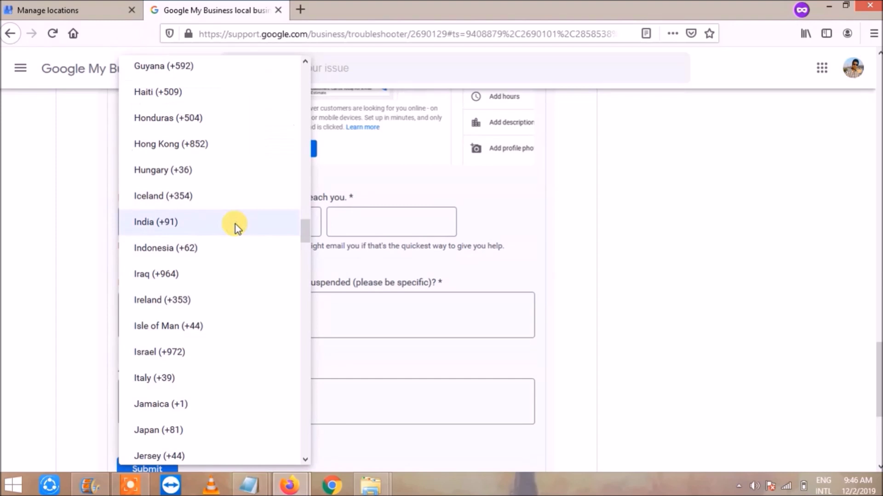
click(166, 225)
click(367, 221)
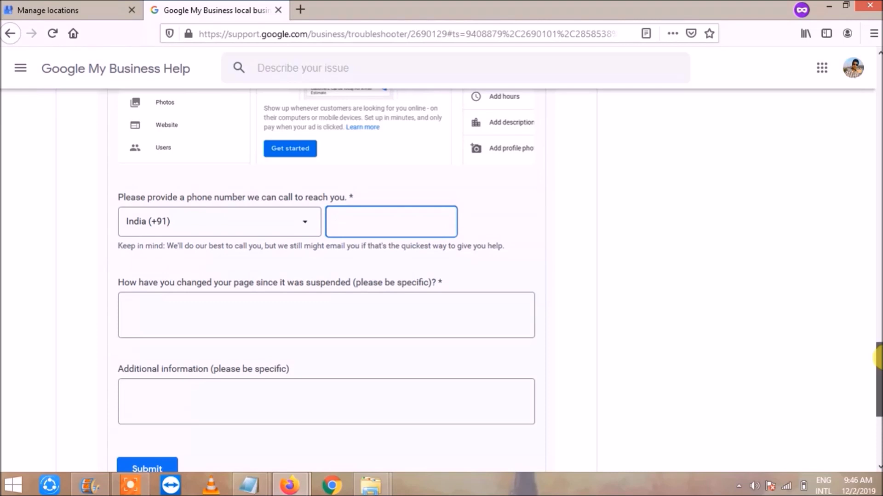
Review the fields for changes made since the suspension and for additional information, placing the cursor in each one.
scroll(451, 199, down, 1)
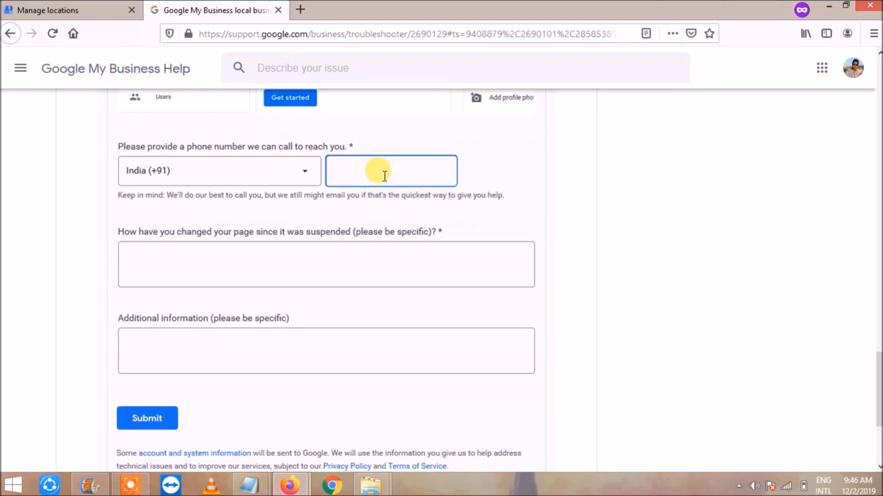
click(157, 253)
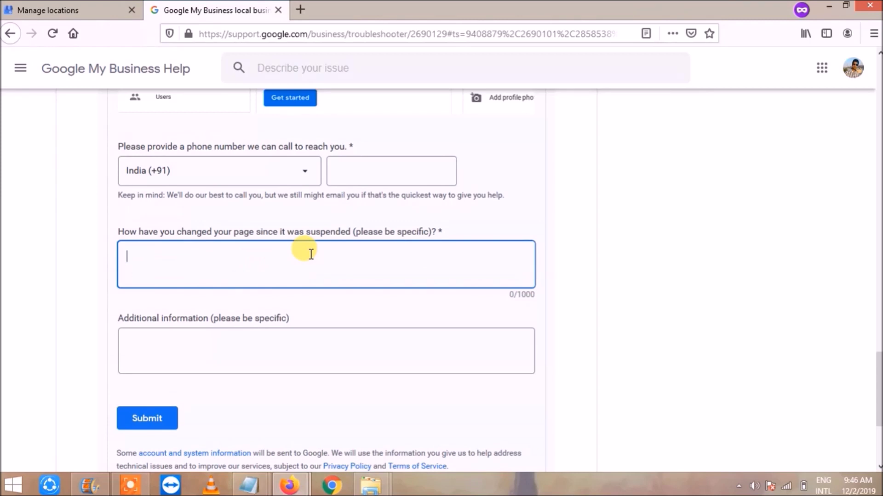
click(266, 261)
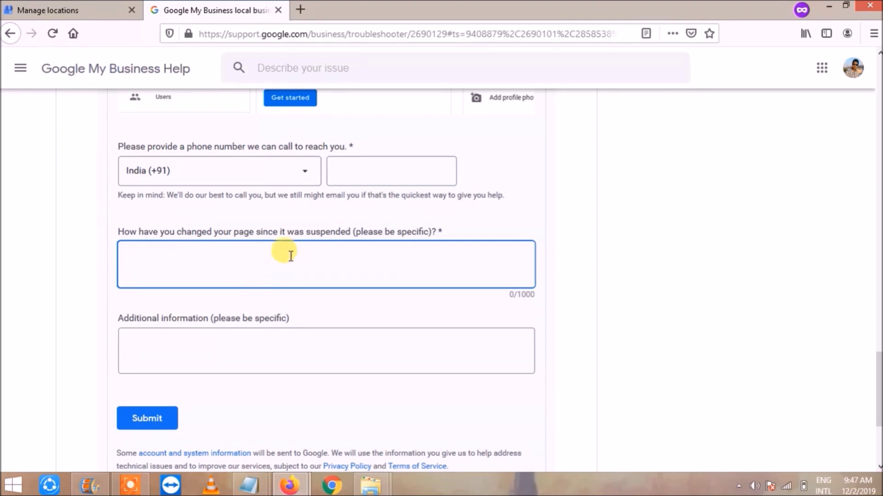
click(160, 349)
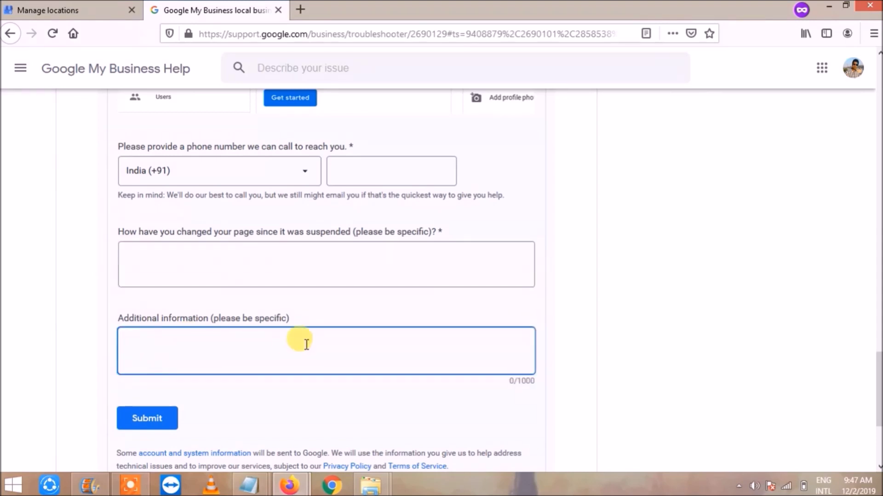